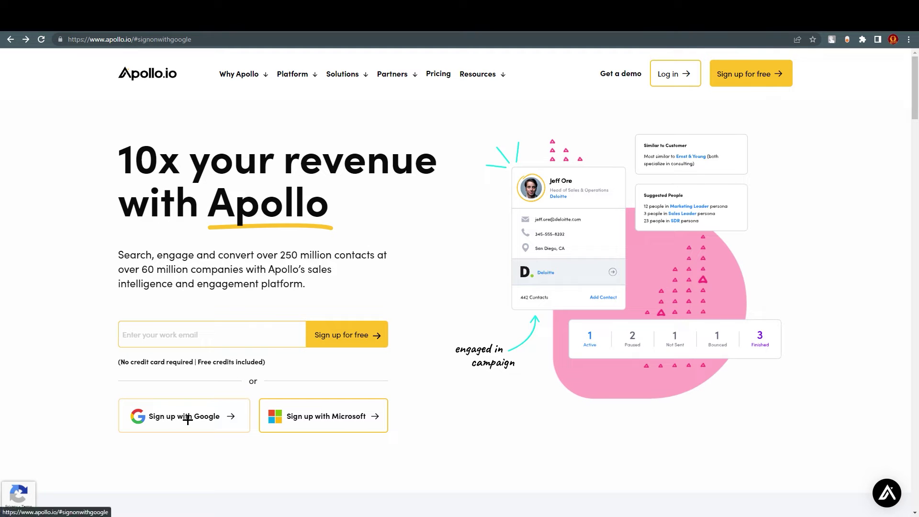
Step: Sign up for Apollo with a Google account and allow Apollo to access it
{"action": "left_click", "coordinate": [160, 424]}
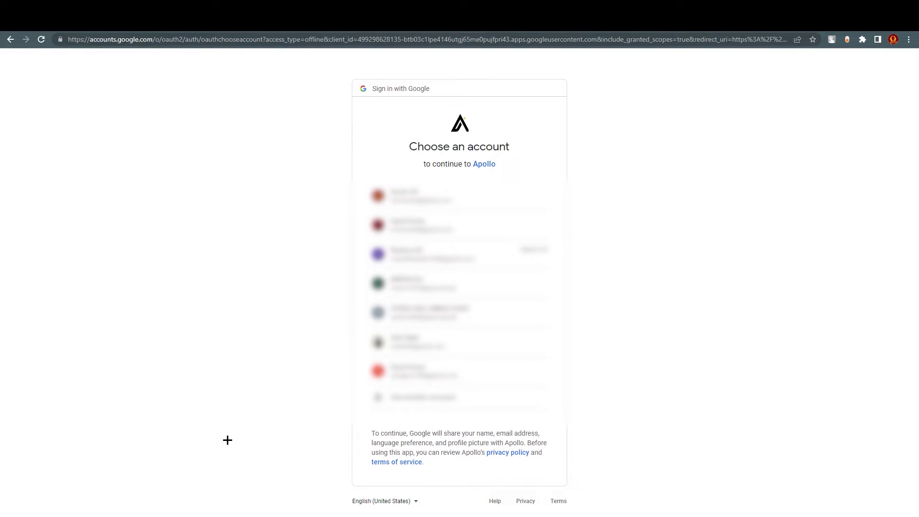
{"action": "left_click", "coordinate": [412, 375]}
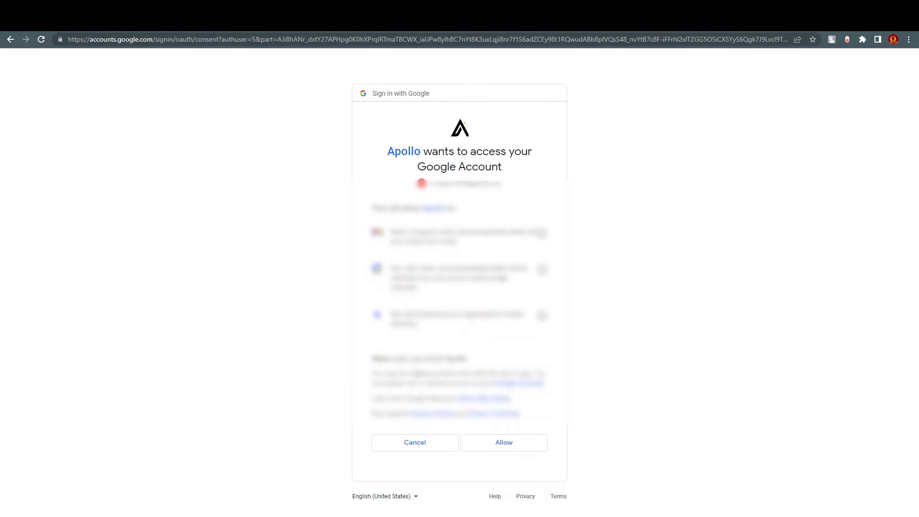
{"action": "left_click", "coordinate": [510, 442]}
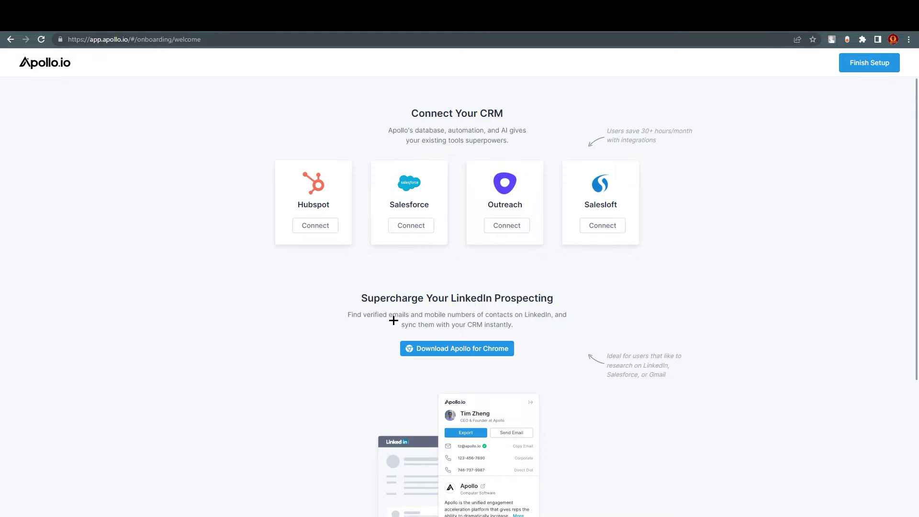
Step: Look over the onboarding page's CRM connection options and LinkedIn prospecting extension section
{"action": "scroll", "coordinate": [394, 321], "scroll_direction": "down", "scroll_amount": 1}
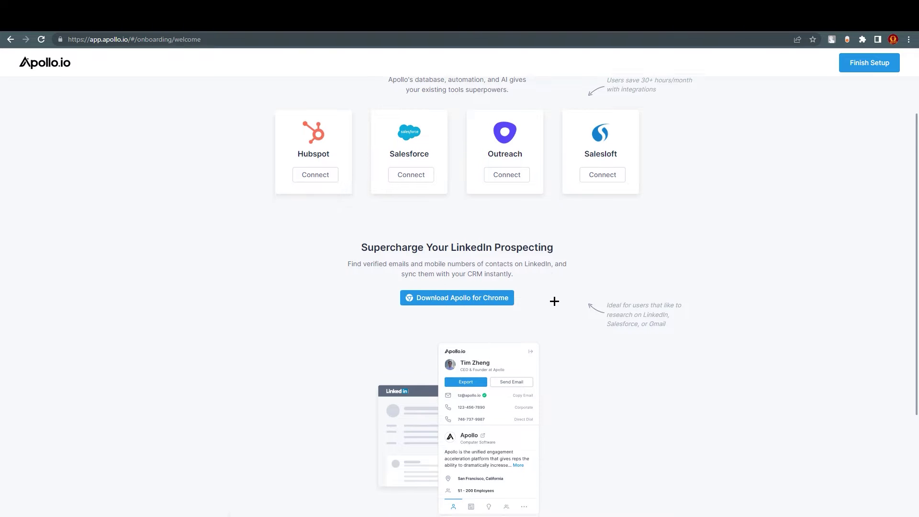
{"action": "scroll", "coordinate": [550, 300], "scroll_direction": "down", "scroll_amount": 1}
{"action": "scroll", "coordinate": [636, 326], "scroll_direction": "down", "scroll_amount": 2}
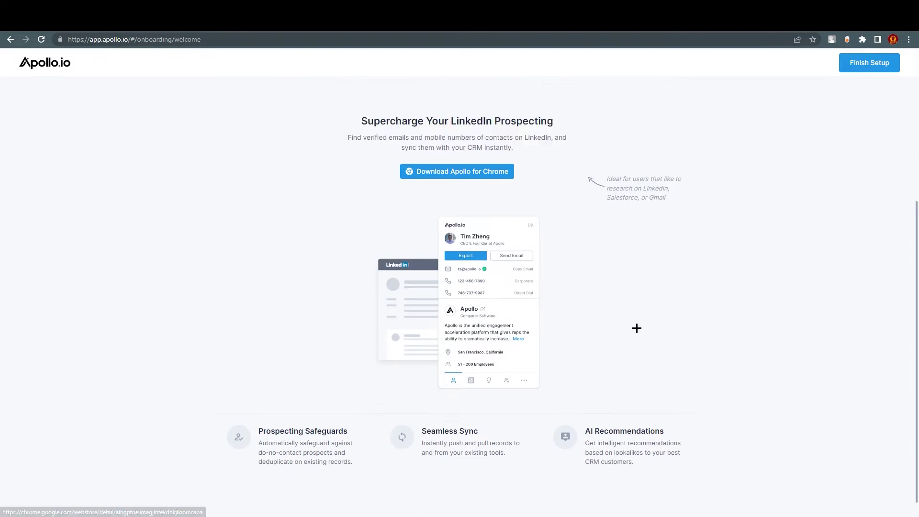
{"action": "scroll", "coordinate": [449, 302], "scroll_direction": "up", "scroll_amount": 4}
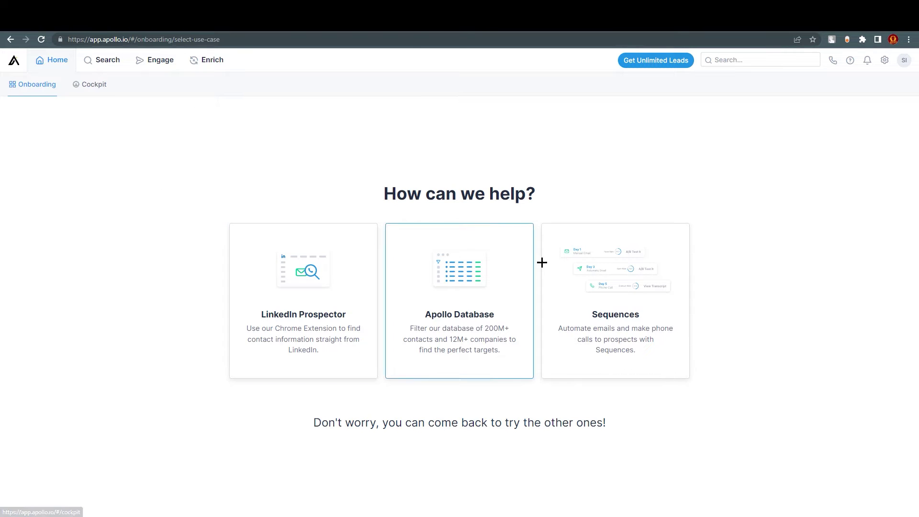
Step: Open the Cockpit dashboard, look over its email, task and call widgets, and dismiss the LinkedIn prospecting banner
{"action": "left_click", "coordinate": [81, 90]}
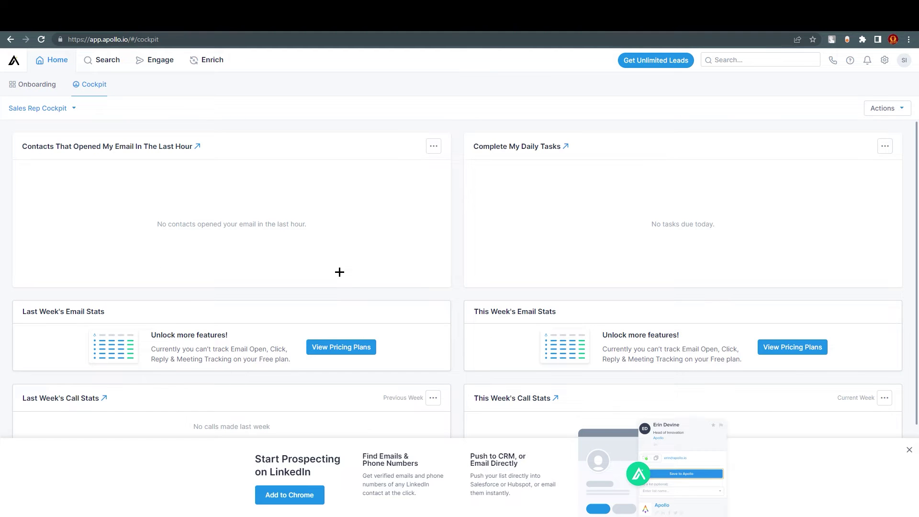
{"action": "scroll", "coordinate": [352, 270], "scroll_direction": "down", "scroll_amount": 1}
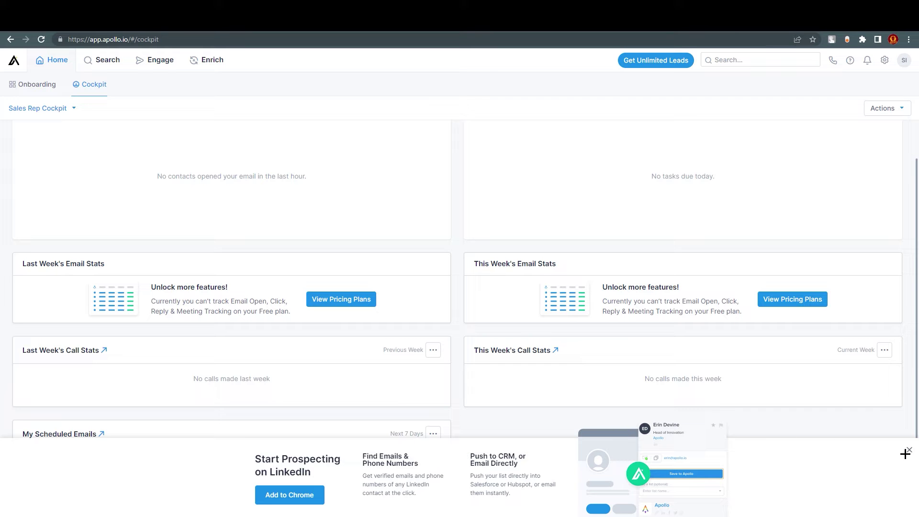
{"action": "scroll", "coordinate": [673, 340], "scroll_direction": "down", "scroll_amount": 2}
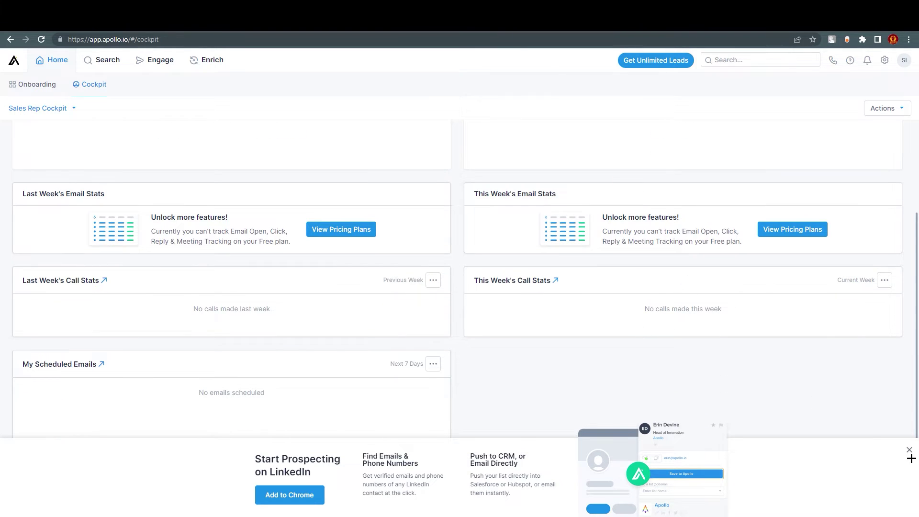
{"action": "left_click", "coordinate": [909, 449]}
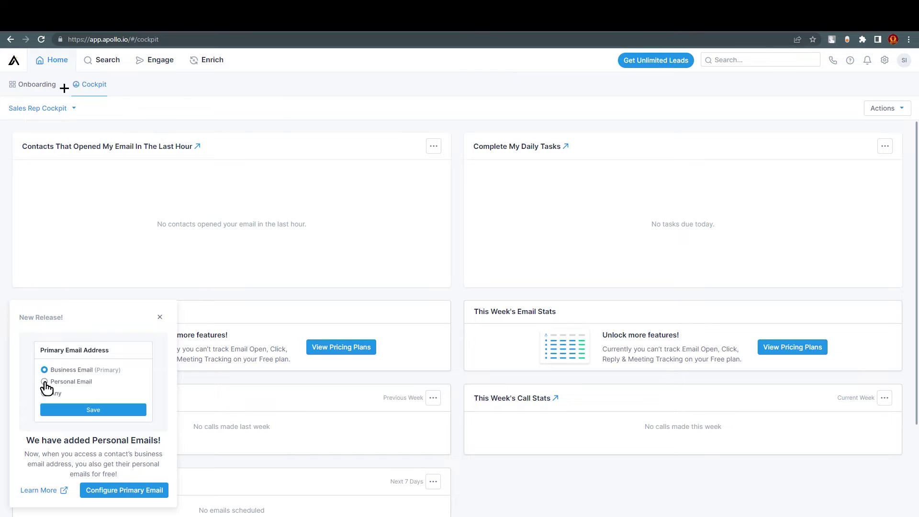
Step: Open the people search and dismiss the filter tour and the saved-search tip
{"action": "mouse_move", "coordinate": [100, 60]}
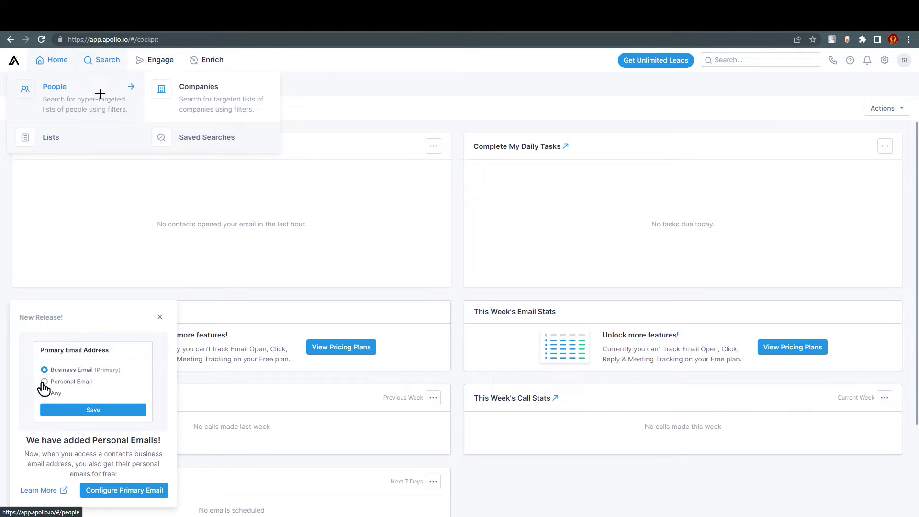
{"action": "mouse_move", "coordinate": [145, 64]}
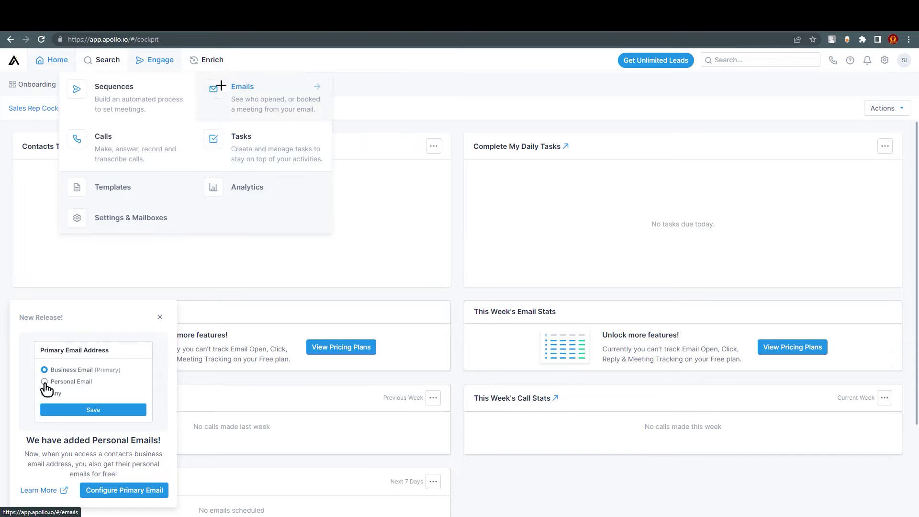
{"action": "mouse_move", "coordinate": [200, 57]}
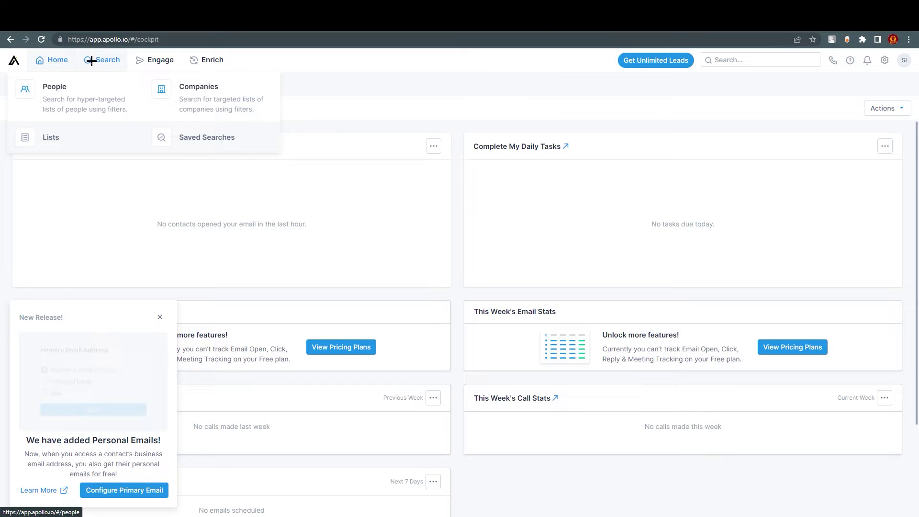
{"action": "left_click", "coordinate": [54, 100]}
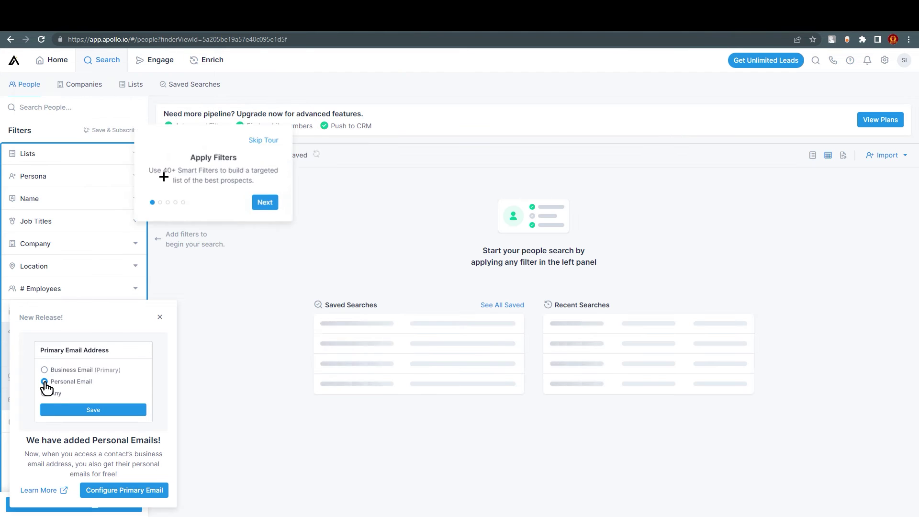
{"action": "left_click", "coordinate": [287, 153]}
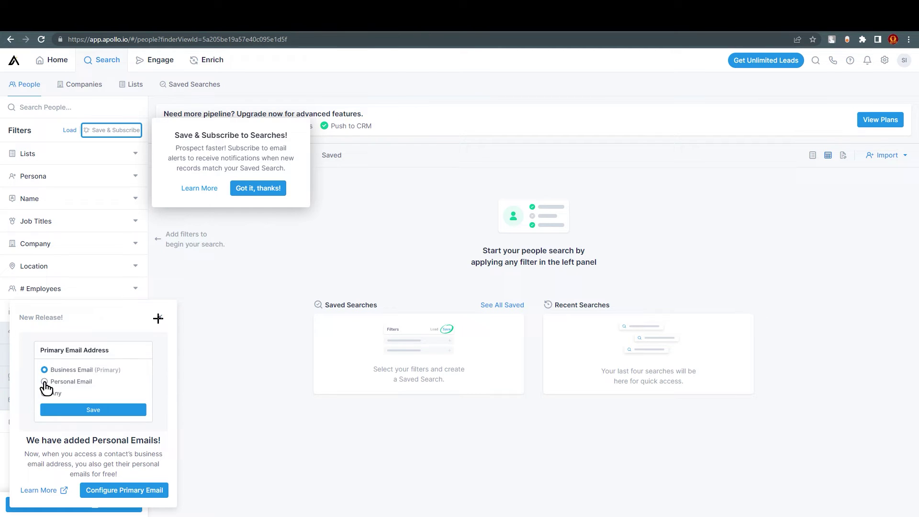
{"action": "left_click", "coordinate": [257, 188]}
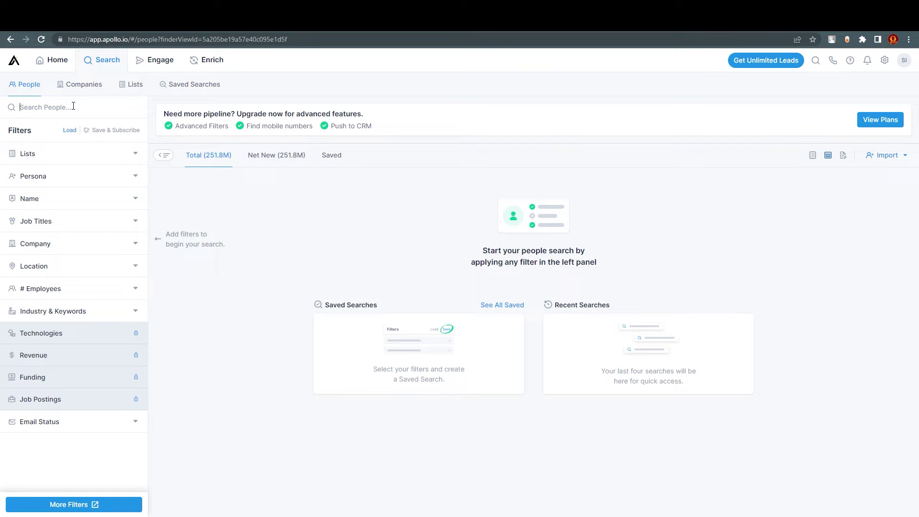
Step: Search people for segment.com and check the options of the Lists filter
{"action": "type", "text": "segment.com"}
{"action": "key", "text": "Return"}
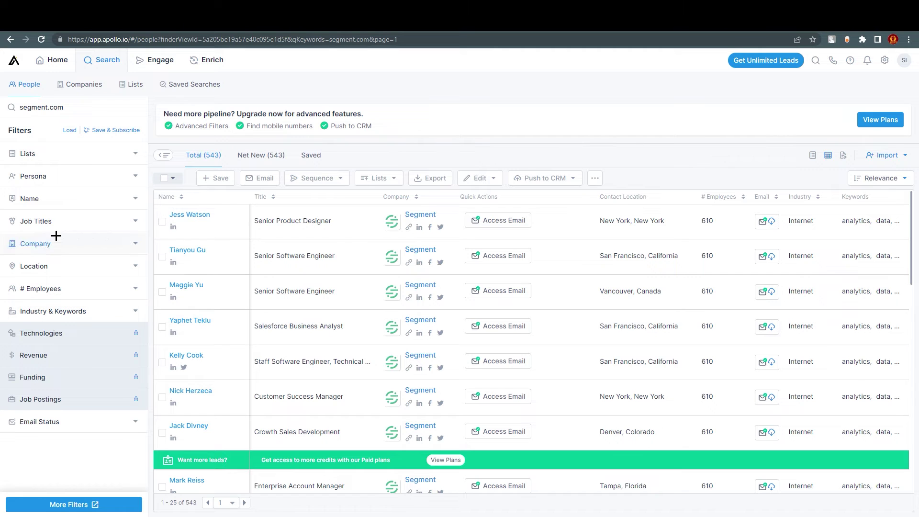
{"action": "left_click", "coordinate": [88, 156]}
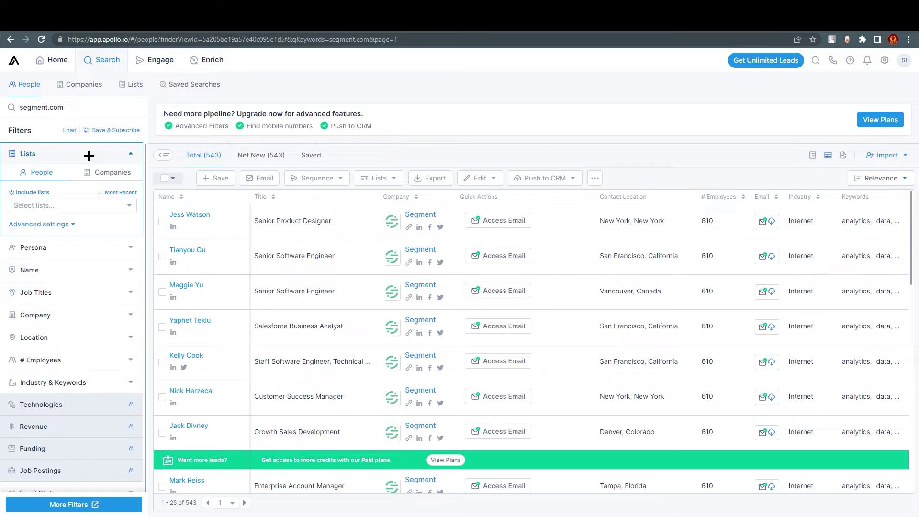
{"action": "left_click", "coordinate": [89, 155]}
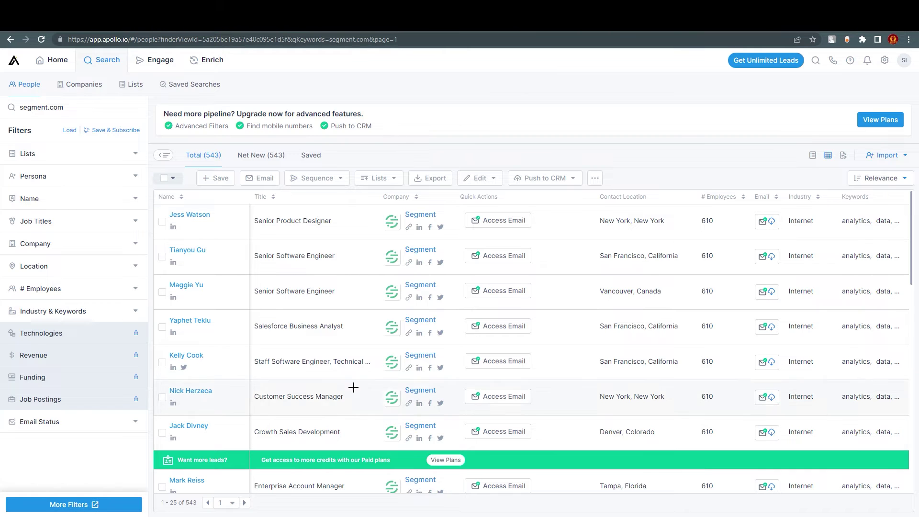
Step: Look through the people search results, including job titles, contact locations and email access options
{"action": "scroll", "coordinate": [326, 275], "scroll_direction": "down", "scroll_amount": 3}
{"action": "scroll", "coordinate": [358, 273], "scroll_direction": "down", "scroll_amount": 3}
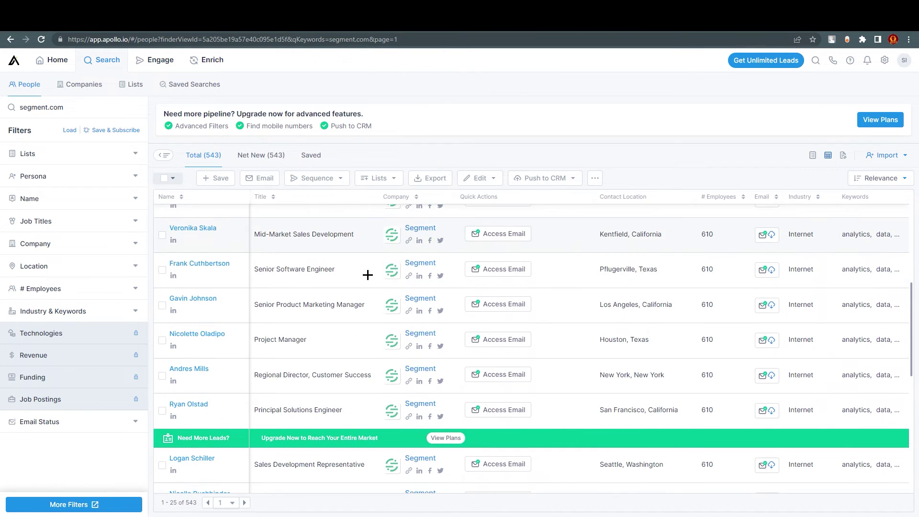
{"action": "scroll", "coordinate": [431, 268], "scroll_direction": "down", "scroll_amount": 1}
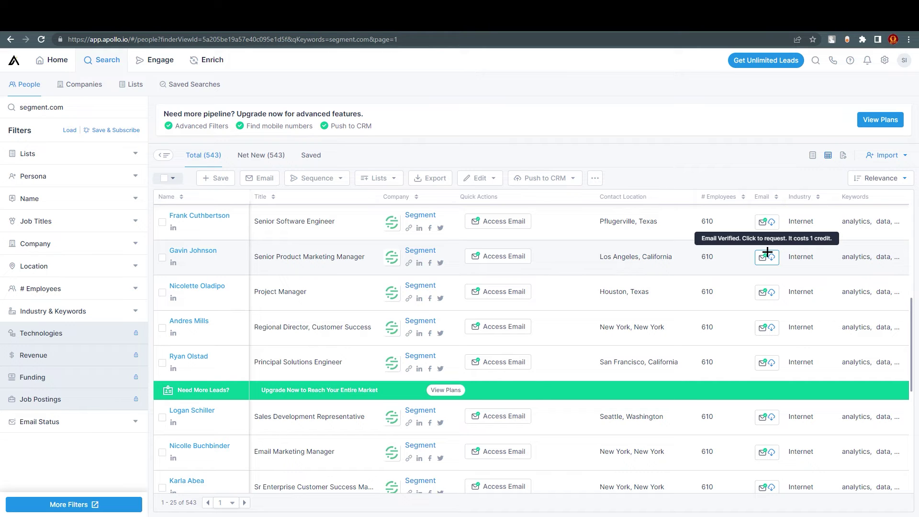
{"action": "scroll", "coordinate": [498, 307], "scroll_direction": "up", "scroll_amount": 7}
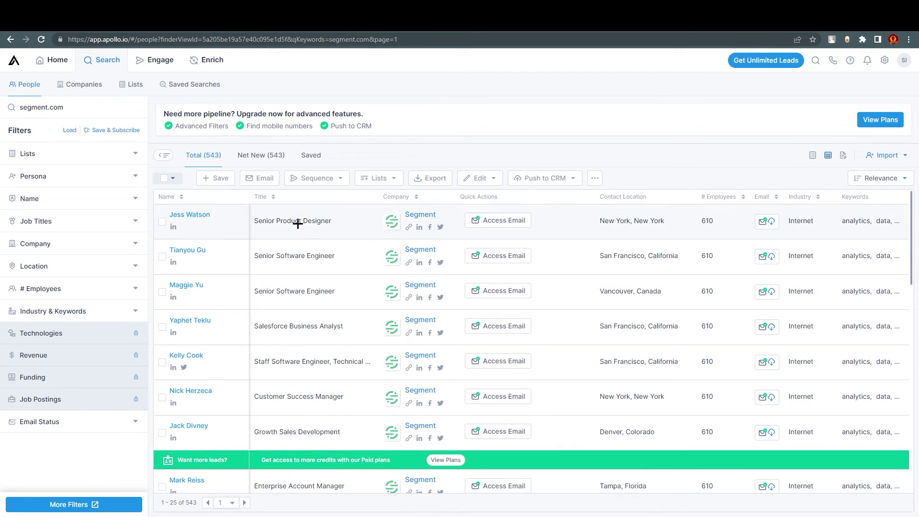
Step: Open the first person's details and examine the work history, company information and technology signals
{"action": "left_click", "coordinate": [314, 224]}
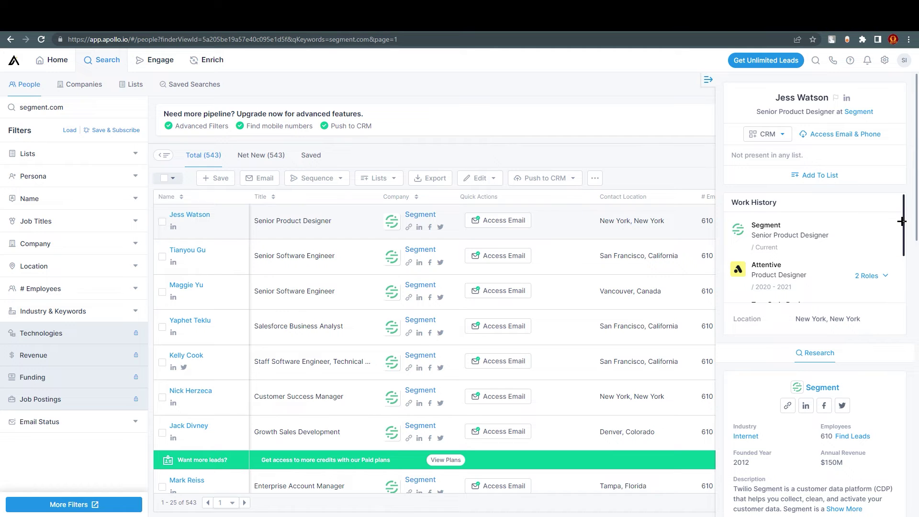
{"action": "scroll", "coordinate": [877, 317], "scroll_direction": "down", "scroll_amount": 2}
{"action": "scroll", "coordinate": [877, 317], "scroll_direction": "down", "scroll_amount": 3}
{"action": "scroll", "coordinate": [812, 362], "scroll_direction": "down", "scroll_amount": 2}
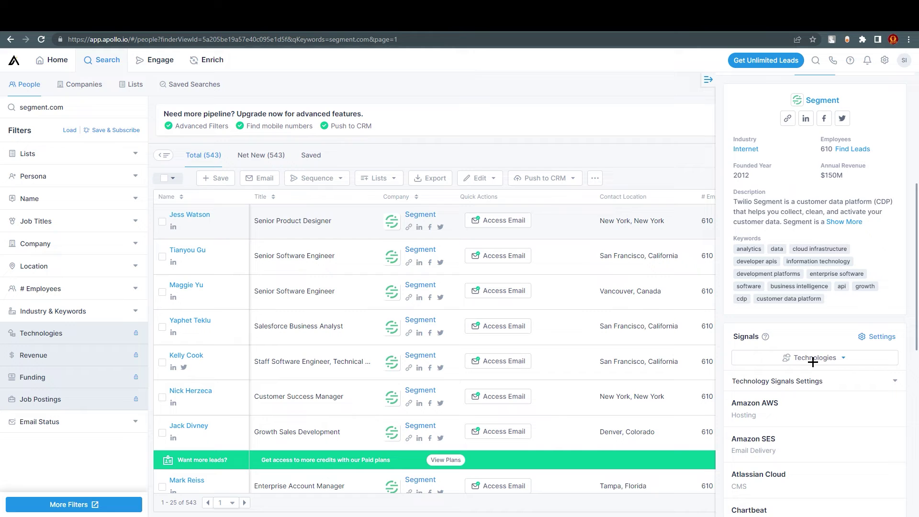
{"action": "scroll", "coordinate": [845, 364], "scroll_direction": "down", "scroll_amount": 1}
{"action": "scroll", "coordinate": [845, 365], "scroll_direction": "down", "scroll_amount": 4}
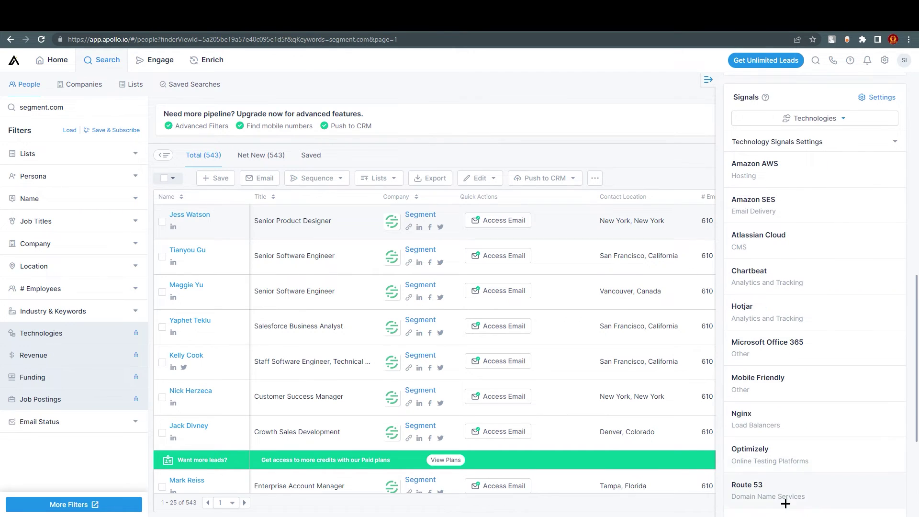
{"action": "scroll", "coordinate": [797, 444], "scroll_direction": "down", "scroll_amount": 3}
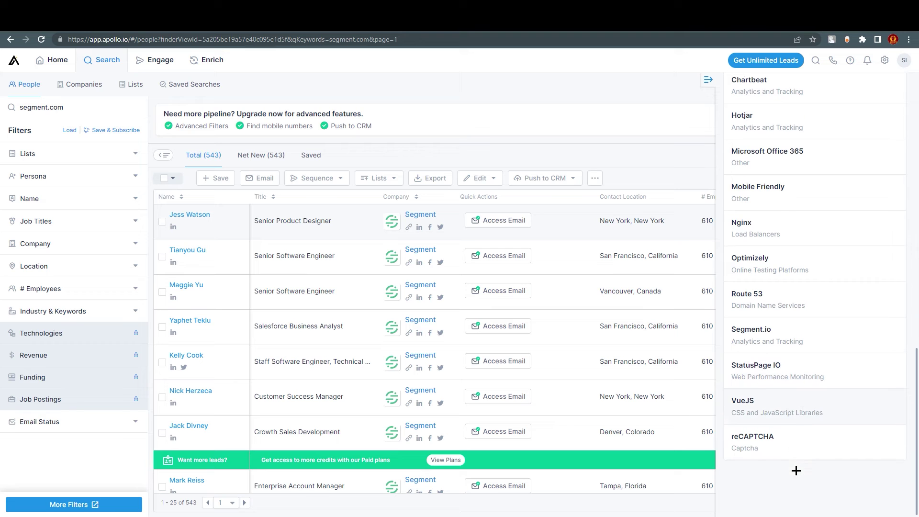
{"action": "scroll", "coordinate": [825, 383], "scroll_direction": "up", "scroll_amount": 9}
{"action": "scroll", "coordinate": [809, 420], "scroll_direction": "up", "scroll_amount": 5}
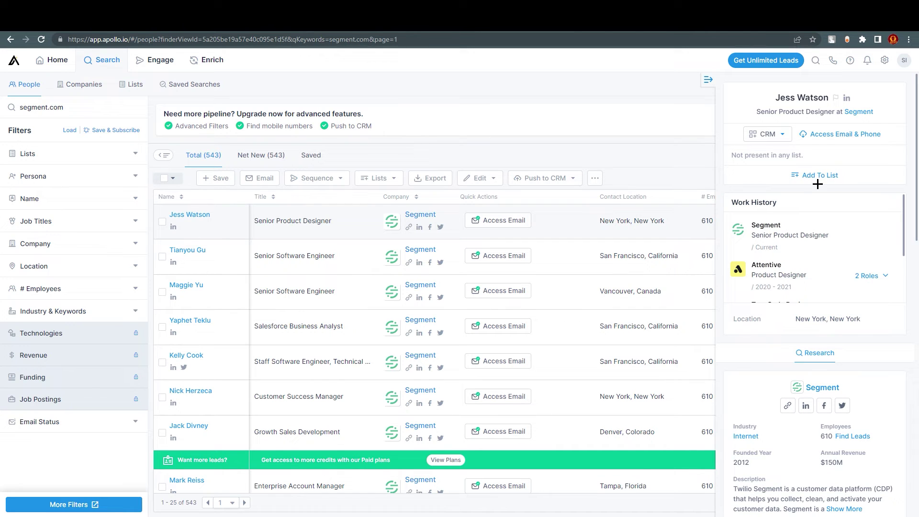
Step: Open the lists overview and switch it from people lists to companies lists
{"action": "left_click", "coordinate": [124, 89]}
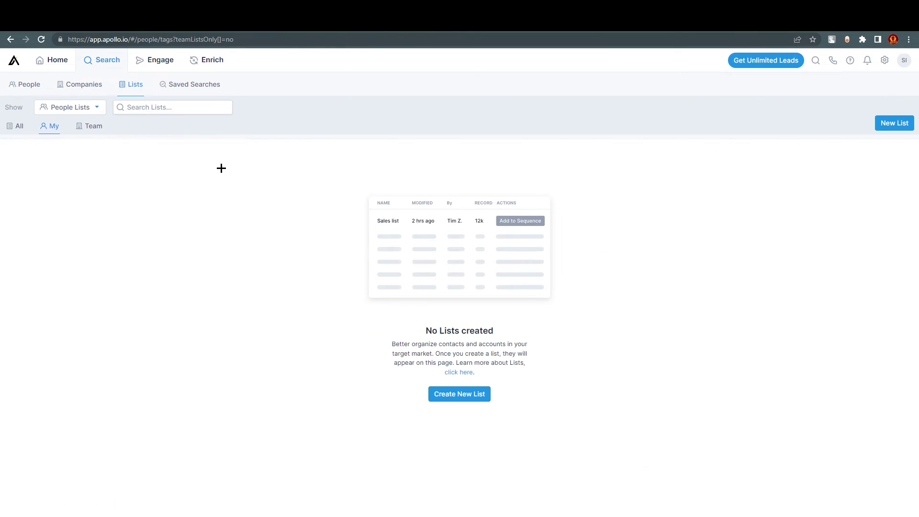
{"action": "left_click", "coordinate": [83, 107]}
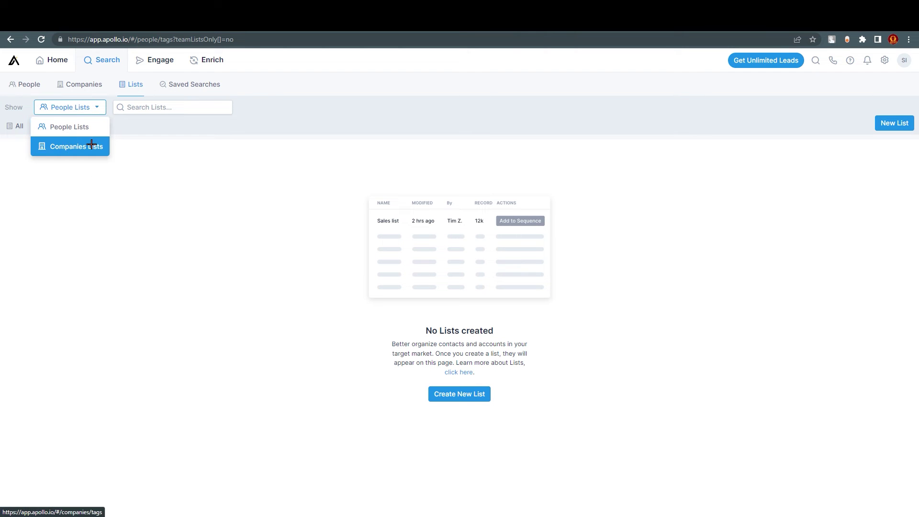
{"action": "left_click", "coordinate": [89, 146]}
Step: View the company search, compare it with the people search filters, and return to the company search
{"action": "left_click", "coordinate": [76, 86]}
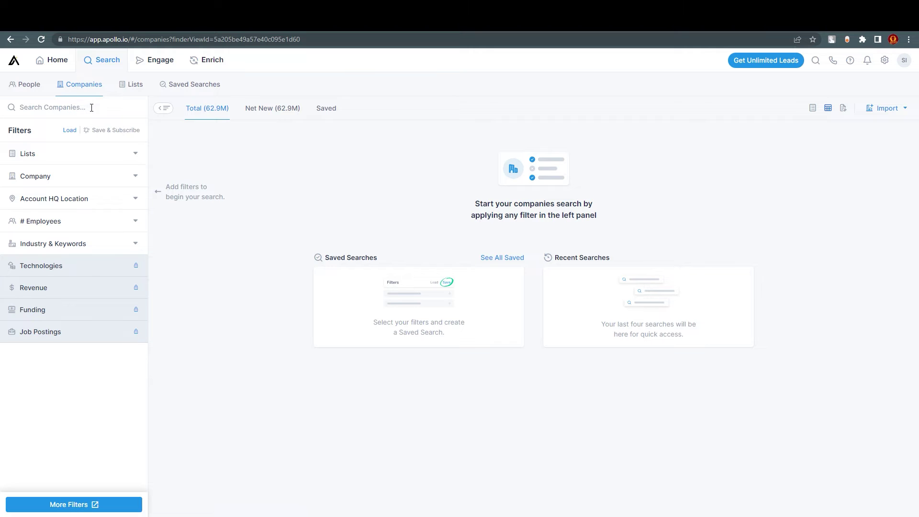
{"action": "left_click", "coordinate": [33, 85]}
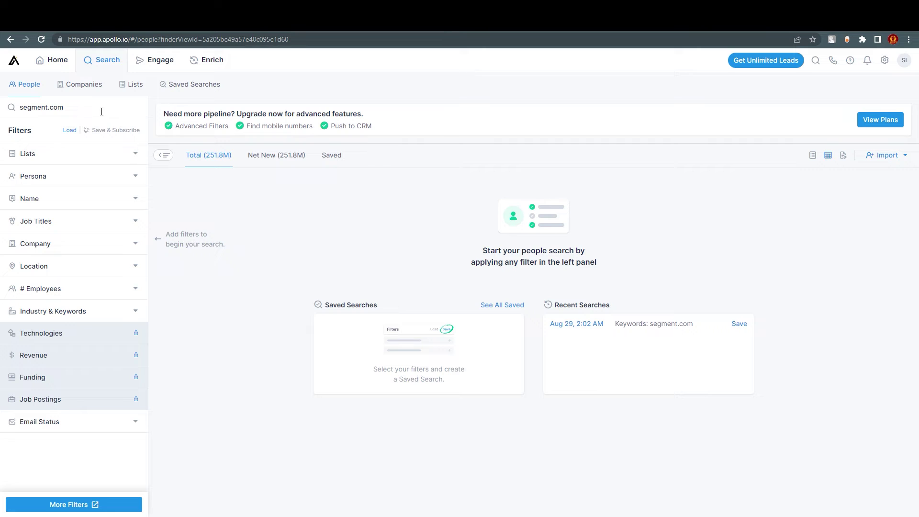
{"action": "left_click", "coordinate": [82, 85]}
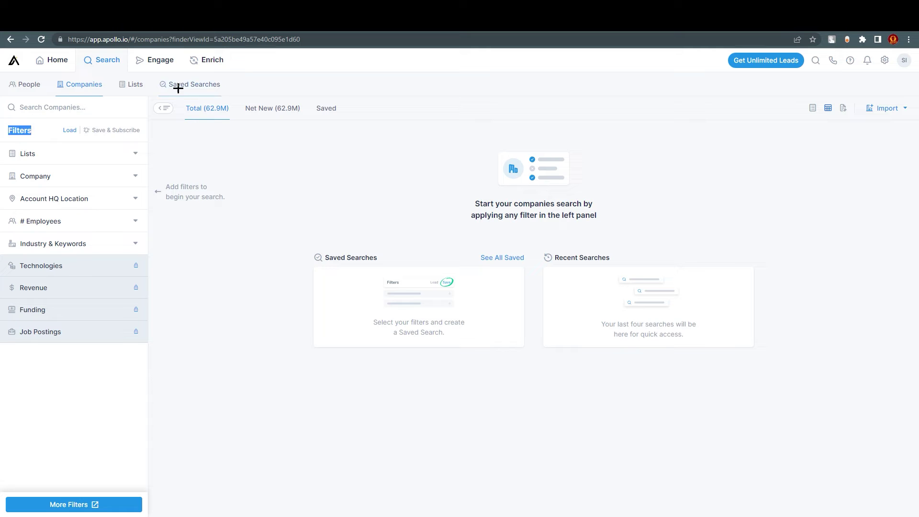
Step: Start a new sequence from the Sequences page and agree to comply with the terms of service
{"action": "left_click", "coordinate": [107, 63]}
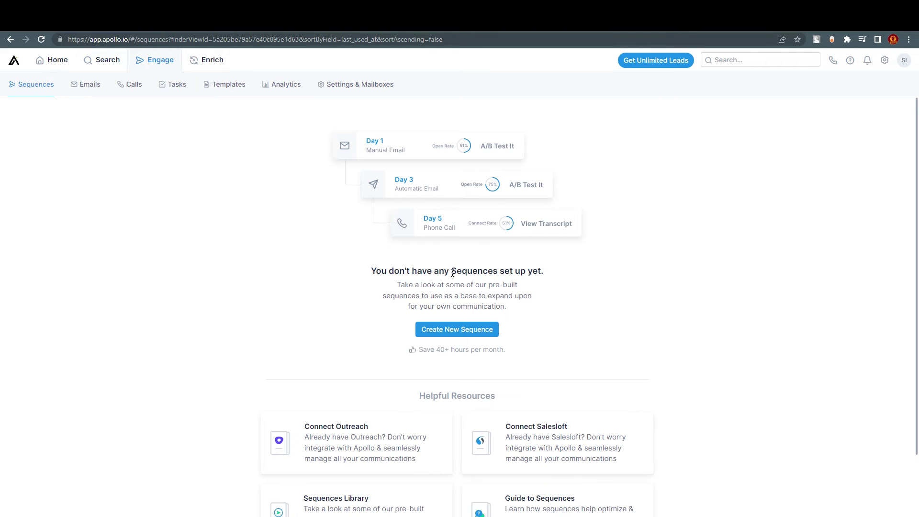
{"action": "left_click", "coordinate": [452, 333]}
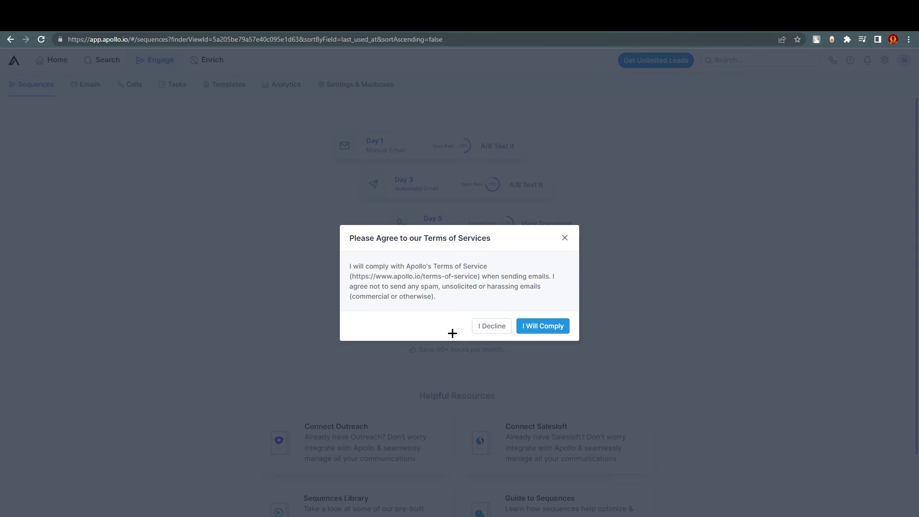
{"action": "left_click", "coordinate": [531, 330]}
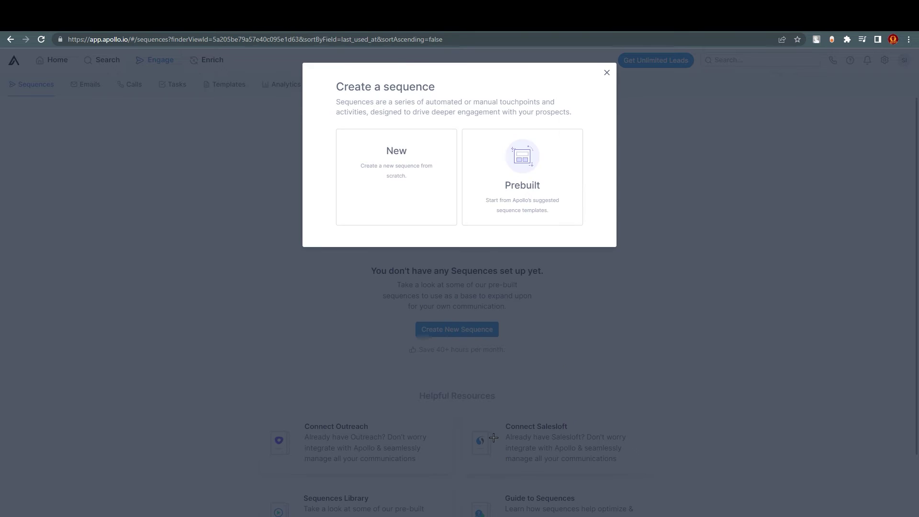
Step: Create a new sequence from scratch called "name" with the Normal Business Hours schedule
{"action": "left_click", "coordinate": [389, 215]}
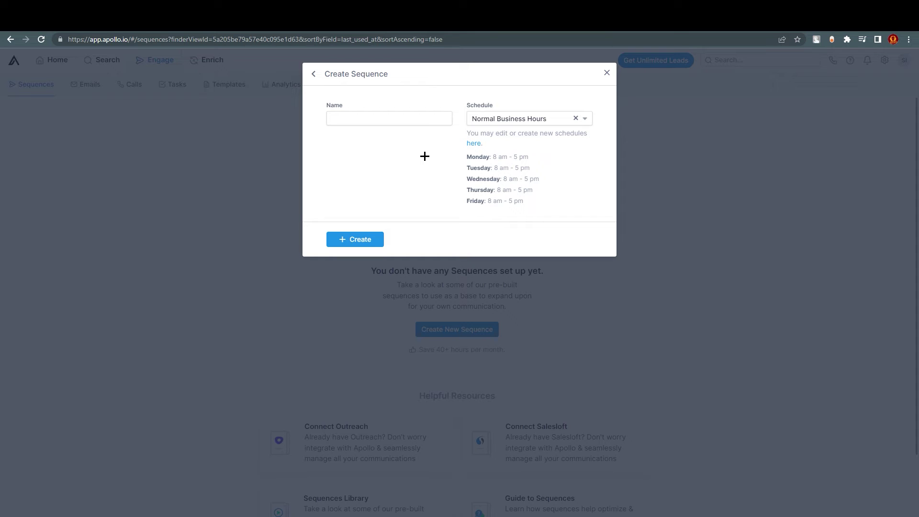
{"action": "left_click", "coordinate": [583, 120]}
{"action": "left_click", "coordinate": [587, 122]}
{"action": "left_click", "coordinate": [388, 116]}
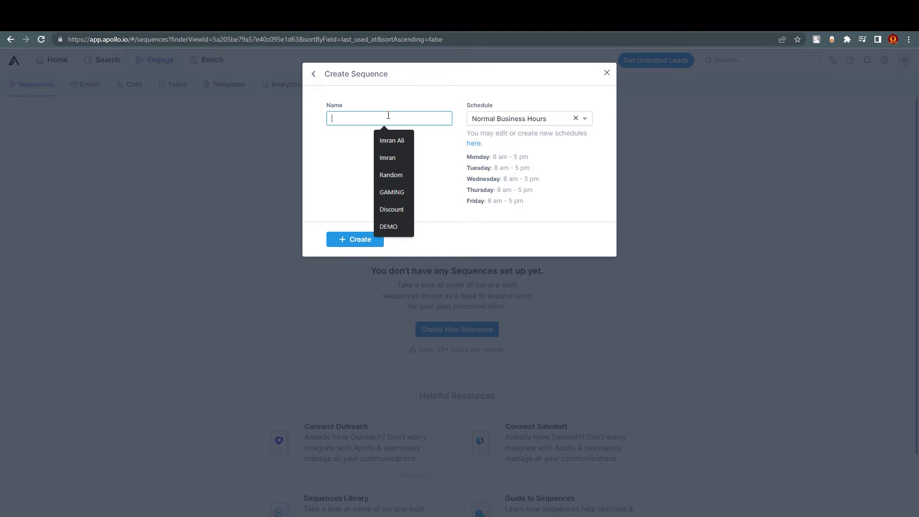
{"action": "left_click", "coordinate": [366, 139]}
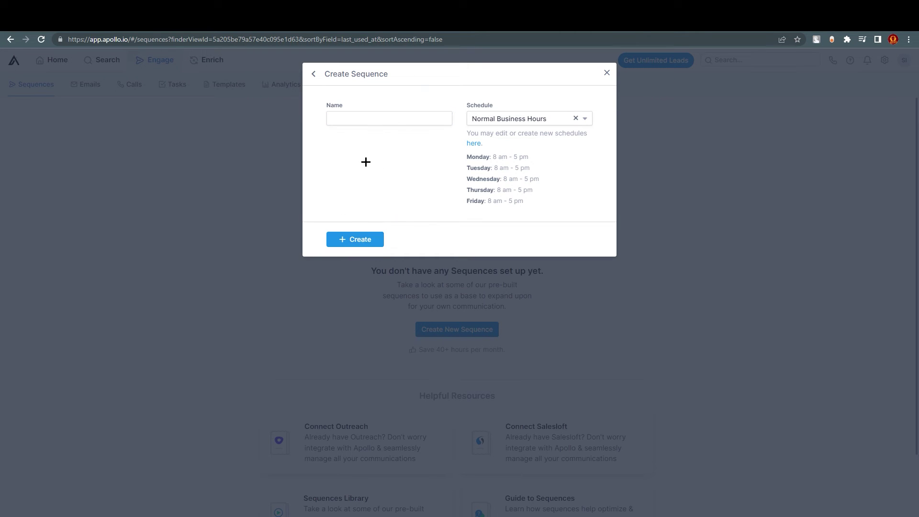
{"action": "left_click", "coordinate": [365, 124]}
{"action": "type", "text": "name"}
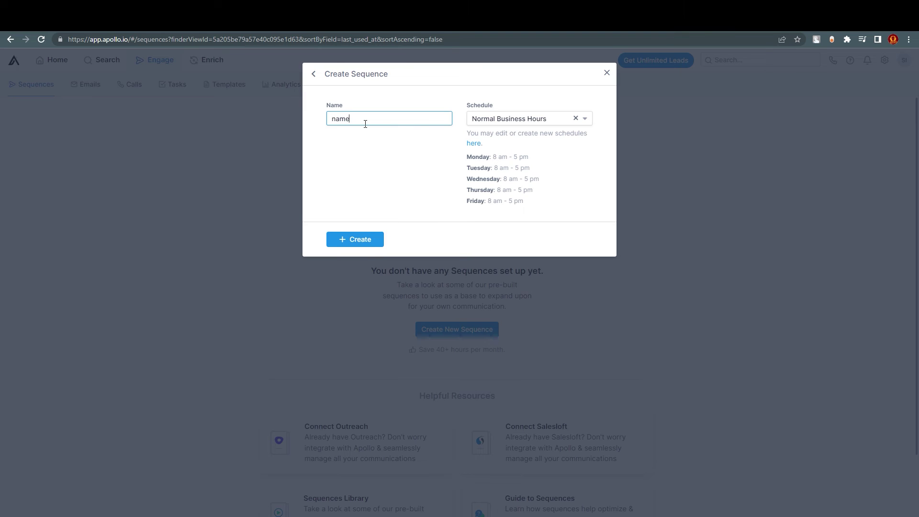
{"action": "left_click", "coordinate": [351, 242]}
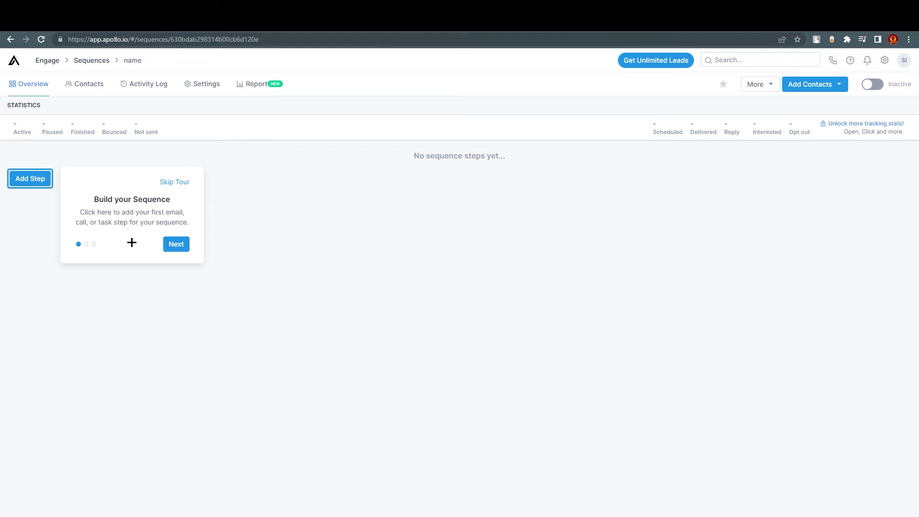
Step: Read the guided tour's tip on adding contacts, go back to its first tip and skip the tour
{"action": "left_click", "coordinate": [175, 245]}
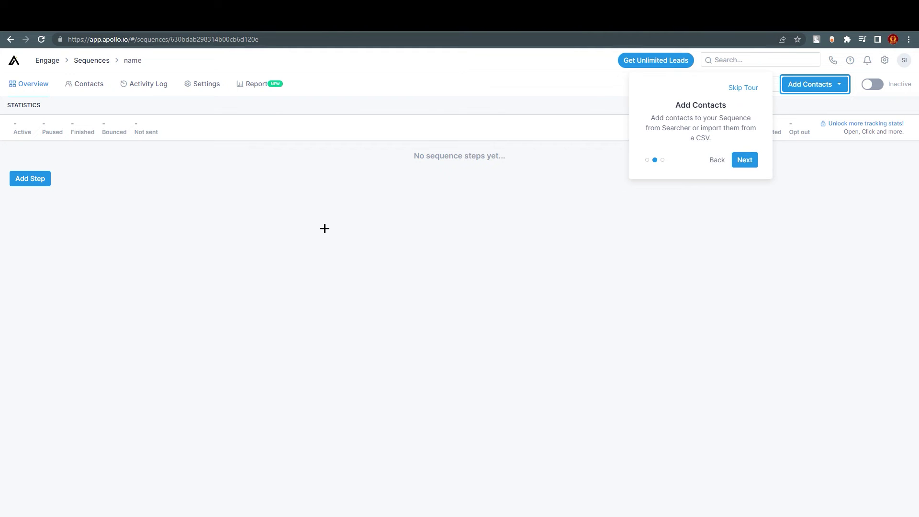
{"action": "left_click", "coordinate": [718, 160]}
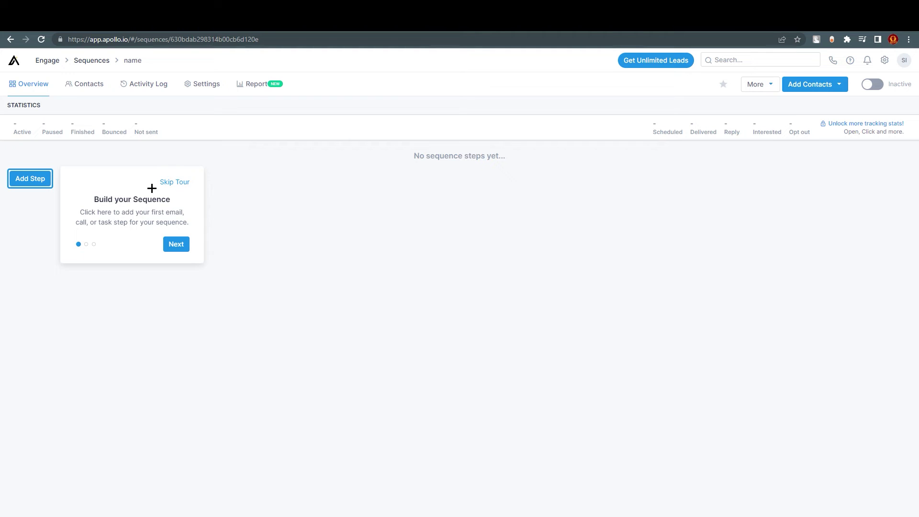
{"action": "left_click", "coordinate": [166, 180]}
Step: Add an automatic email step to the sequence with a wait of 1 minute
{"action": "left_click", "coordinate": [30, 178]}
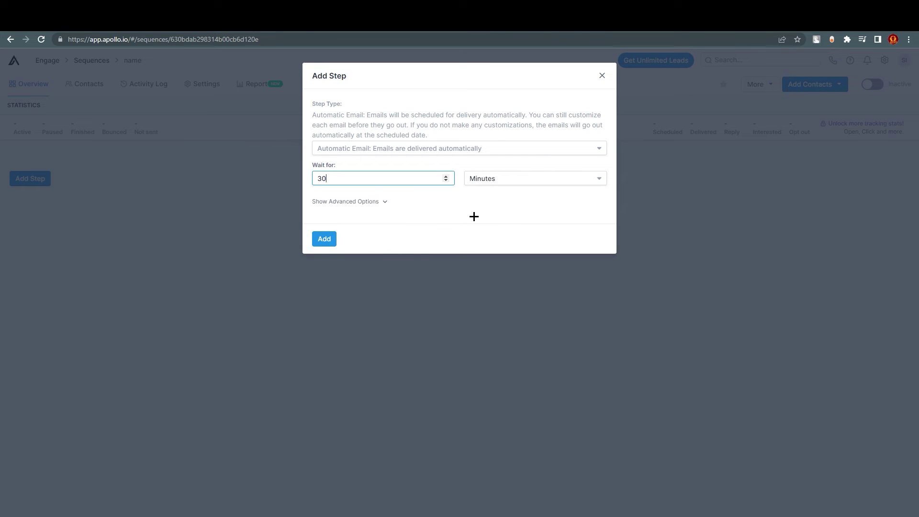
{"action": "left_click", "coordinate": [381, 202]}
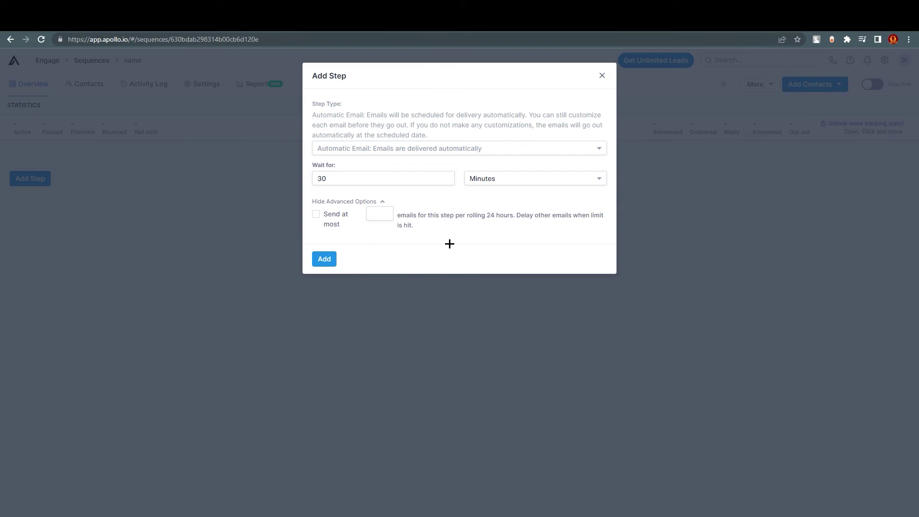
{"action": "left_click", "coordinate": [370, 179]}
{"action": "type", "text": "1"}
{"action": "left_click", "coordinate": [352, 264]}
{"action": "left_click", "coordinate": [324, 259]}
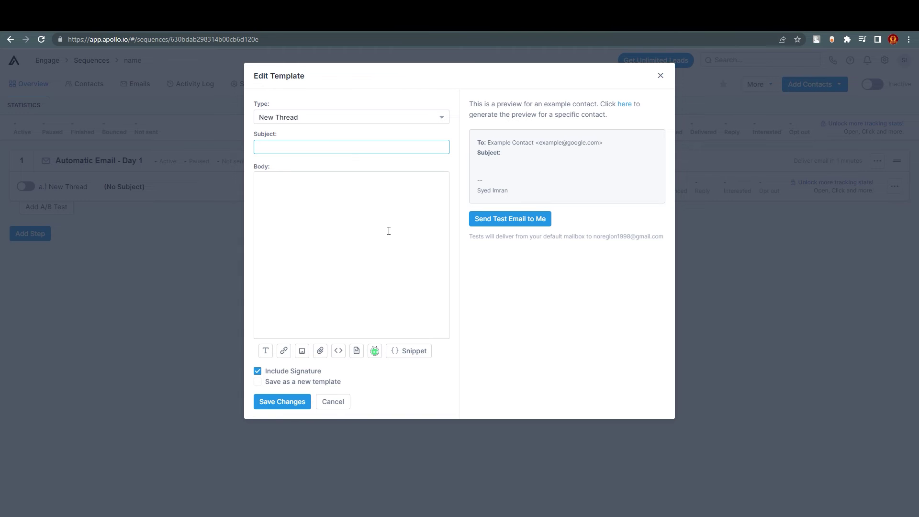
Step: Fill in the new thread email template with the subject "aaa" and the body "body", and save it
{"action": "left_click", "coordinate": [277, 148]}
{"action": "type", "text": "aaa"}
{"action": "left_click", "coordinate": [344, 258]}
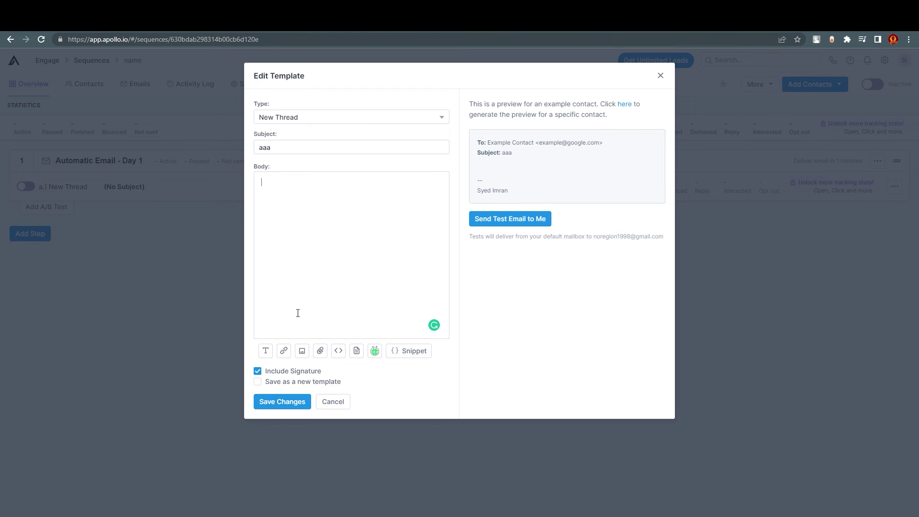
{"action": "type", "text": "body"}
{"action": "left_click", "coordinate": [300, 402]}
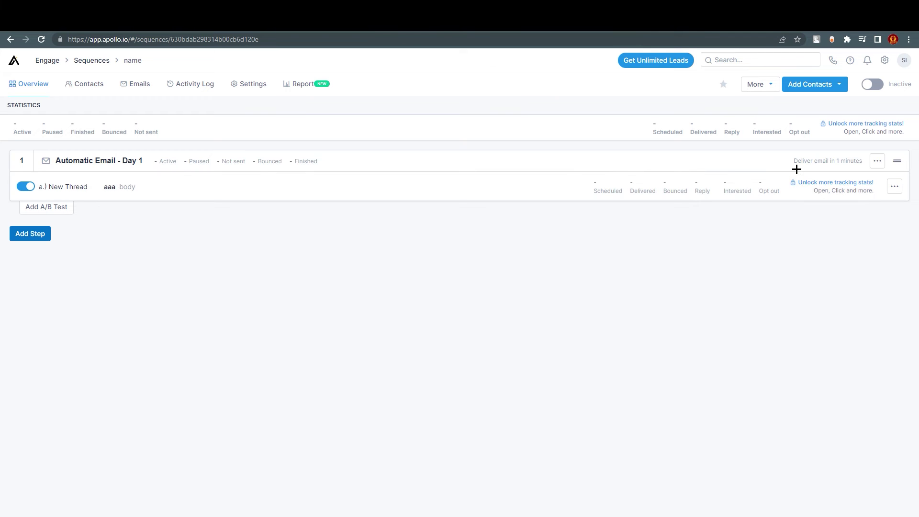
Step: View the ways of adding contacts to the sequence and open the sequence's report
{"action": "left_click", "coordinate": [819, 84]}
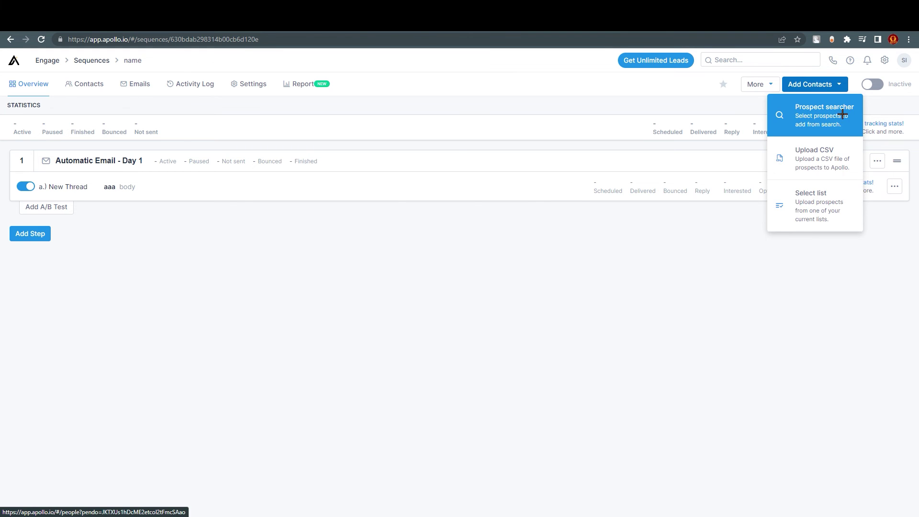
{"action": "left_click", "coordinate": [495, 314]}
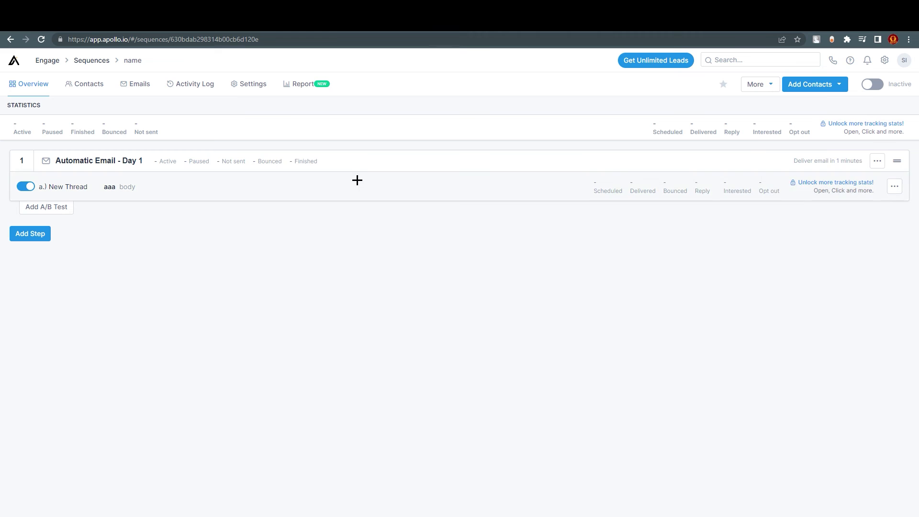
{"action": "left_click", "coordinate": [310, 86]}
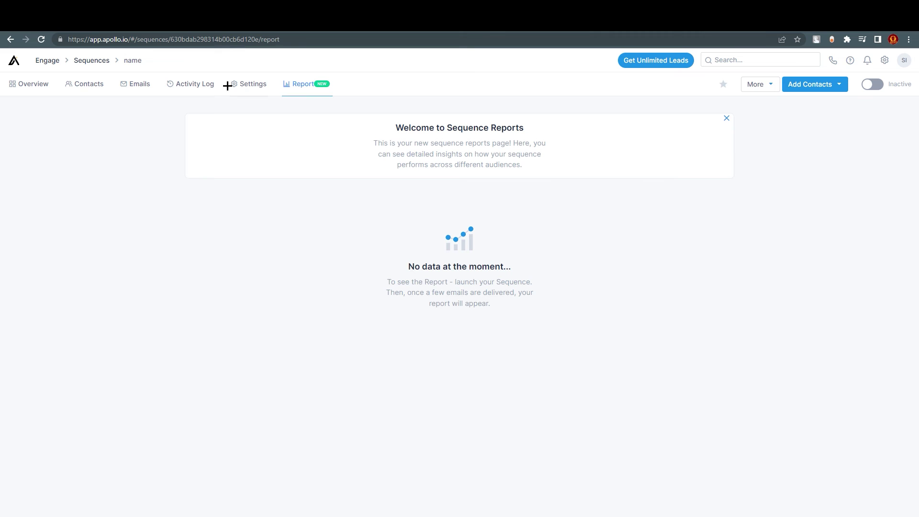
Step: Return to the home page and look over the Search and Engage options
{"action": "left_click", "coordinate": [14, 62]}
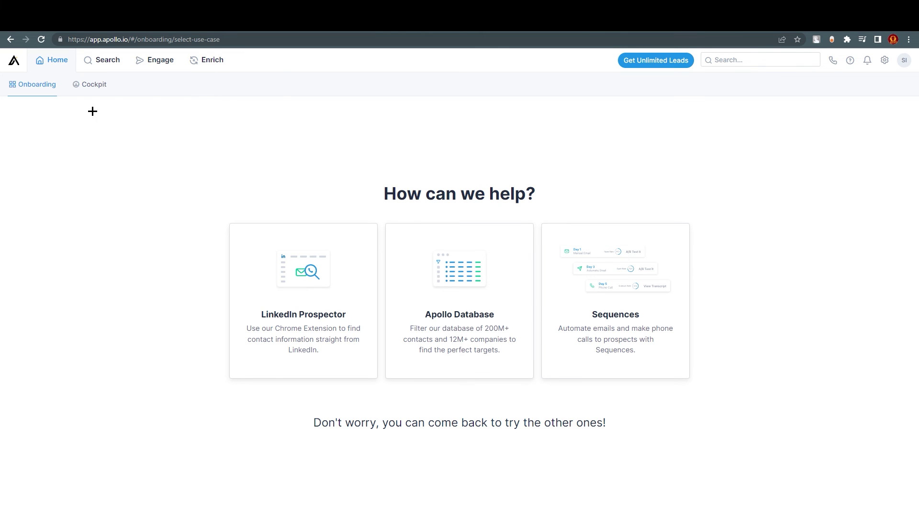
{"action": "mouse_move", "coordinate": [106, 67]}
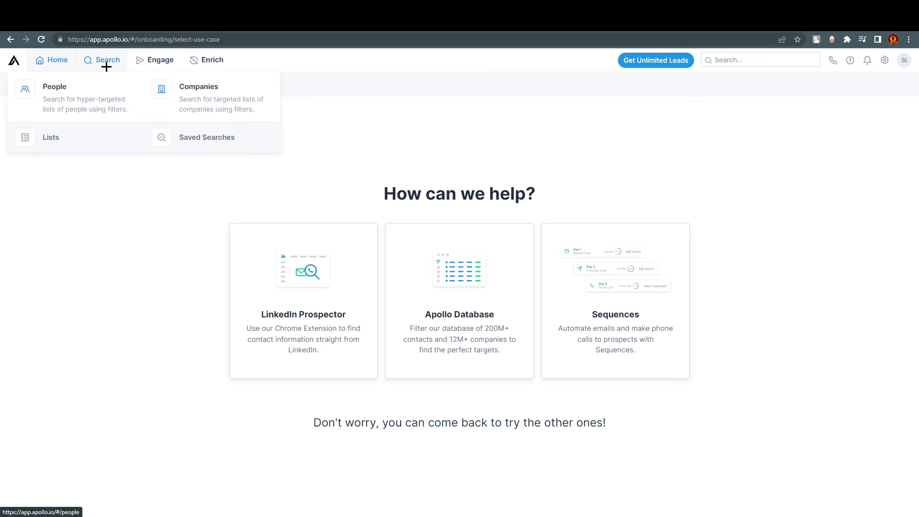
{"action": "mouse_move", "coordinate": [148, 57]}
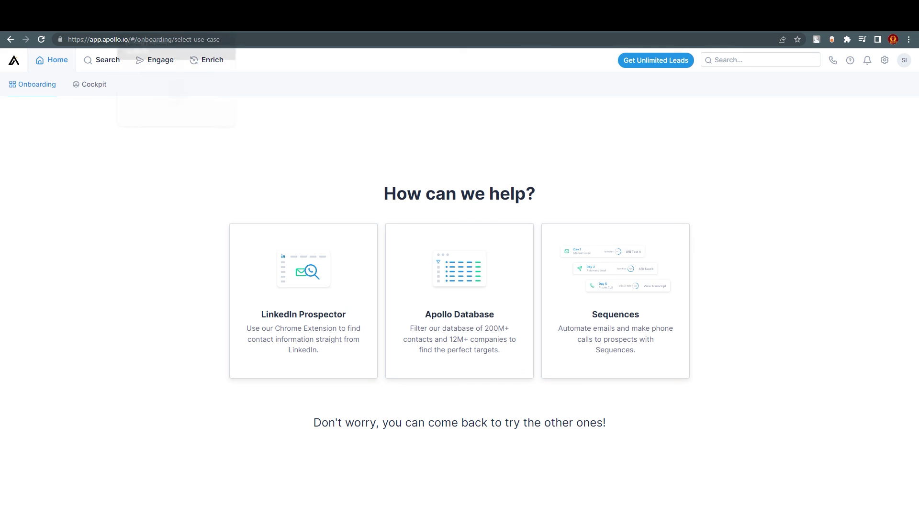
Step: Switch to the Apollo.io pricing page and examine the Free plan's features, including its daily email limit
{"action": "key", "text": "ctrl+Tab"}
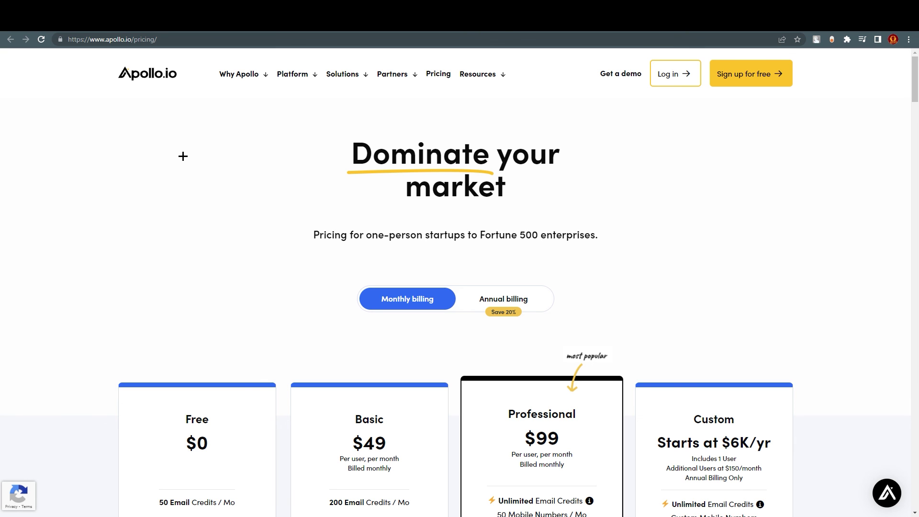
{"action": "scroll", "coordinate": [393, 172], "scroll_direction": "down", "scroll_amount": 3}
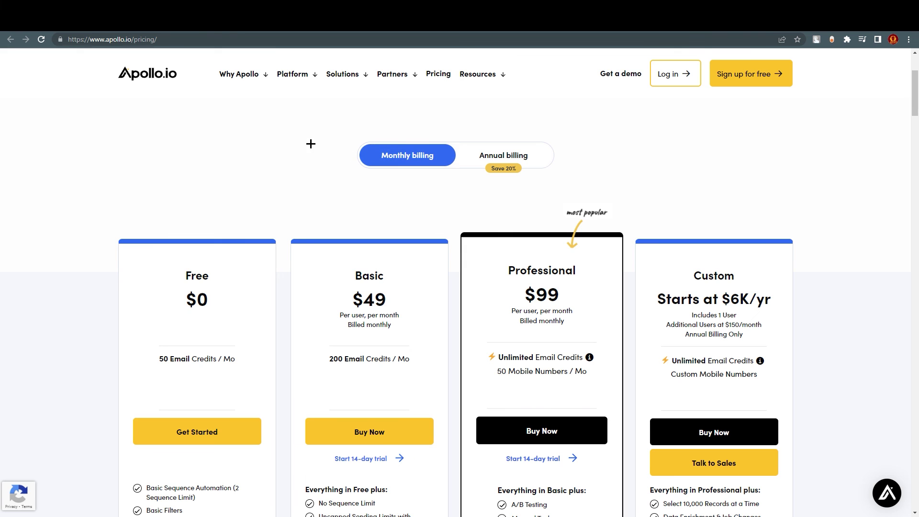
{"action": "scroll", "coordinate": [398, 182], "scroll_direction": "up", "scroll_amount": 1}
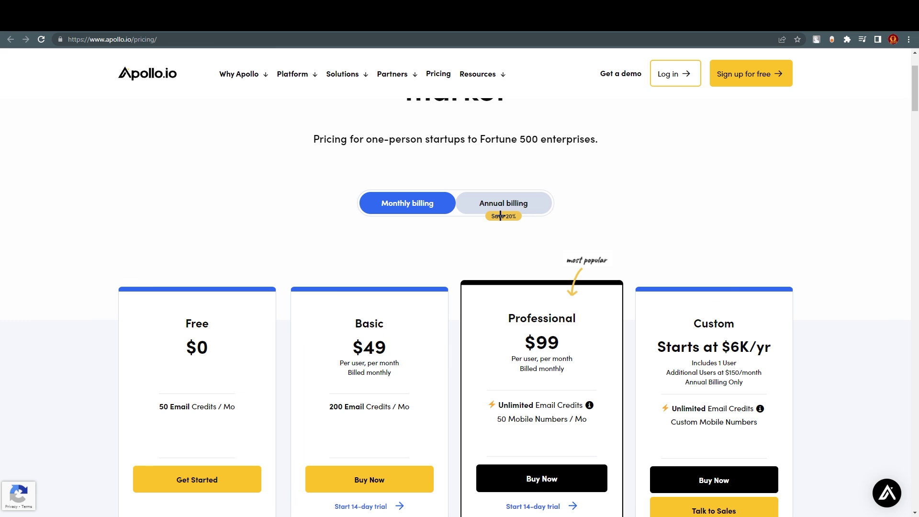
{"action": "scroll", "coordinate": [470, 213], "scroll_direction": "down", "scroll_amount": 4}
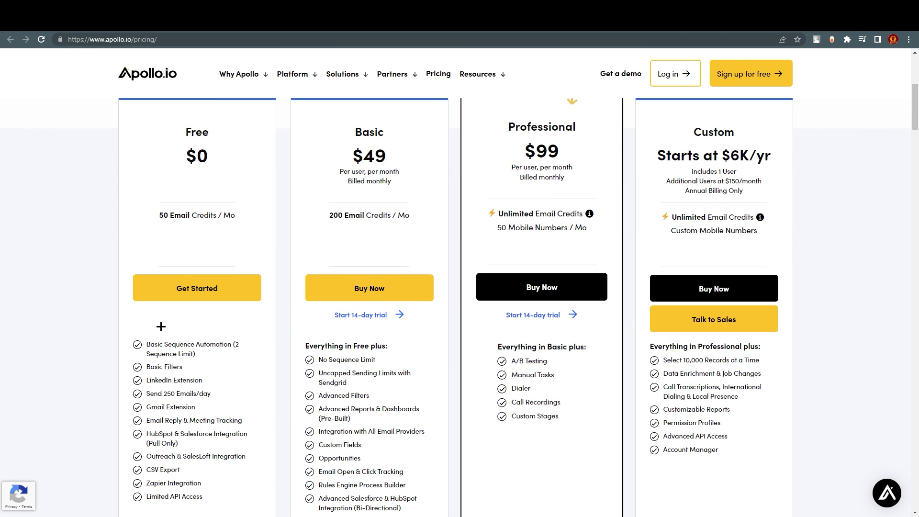
{"action": "scroll", "coordinate": [211, 371], "scroll_direction": "down", "scroll_amount": 2}
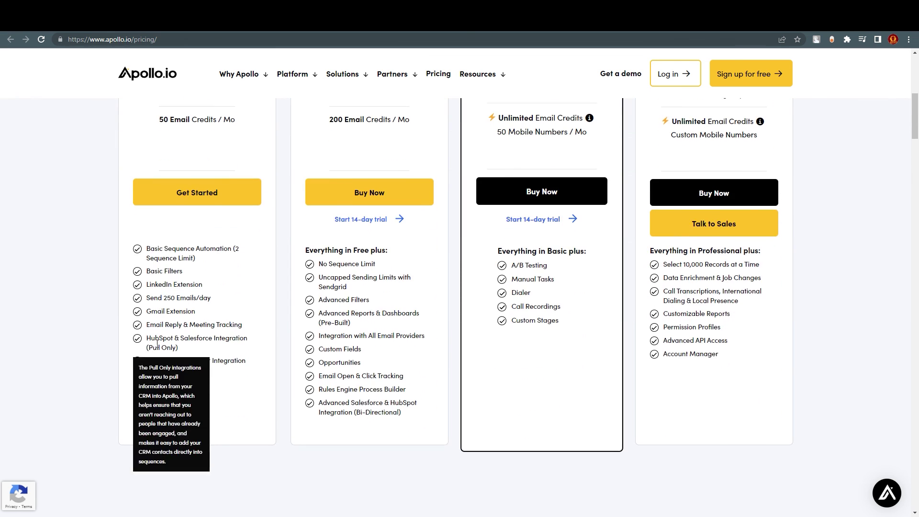
{"action": "mouse_move", "coordinate": [172, 303]}
{"action": "left_click_drag", "start_coordinate": [167, 298], "coordinate": [206, 298]}
{"action": "left_click", "coordinate": [219, 300]}
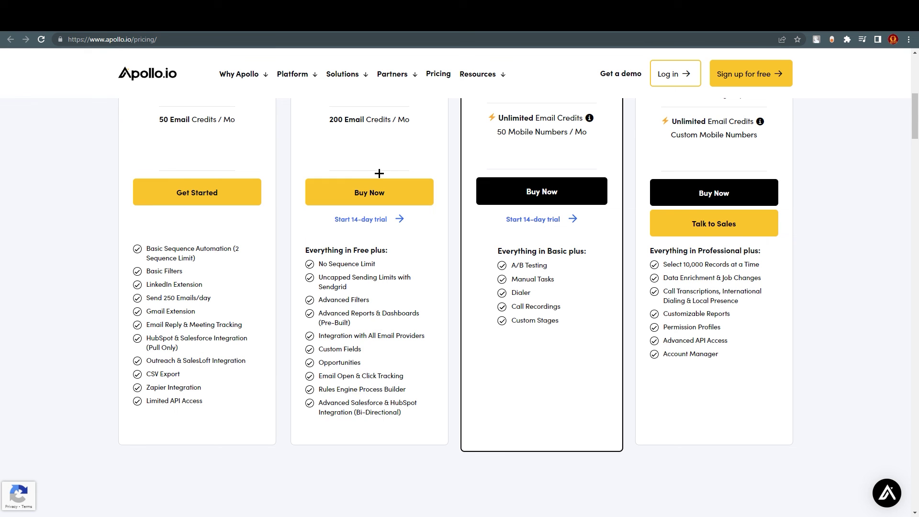
Step: Examine the Basic plan's price and compare its features with the Professional and Custom plans
{"action": "scroll", "coordinate": [379, 191], "scroll_direction": "up", "scroll_amount": 4}
{"action": "left_click_drag", "start_coordinate": [354, 228], "coordinate": [401, 355]}
{"action": "scroll", "coordinate": [401, 356], "scroll_direction": "down", "scroll_amount": 4}
{"action": "scroll", "coordinate": [619, 376], "scroll_direction": "up", "scroll_amount": 1}
{"action": "scroll", "coordinate": [619, 376], "scroll_direction": "up", "scroll_amount": 1}
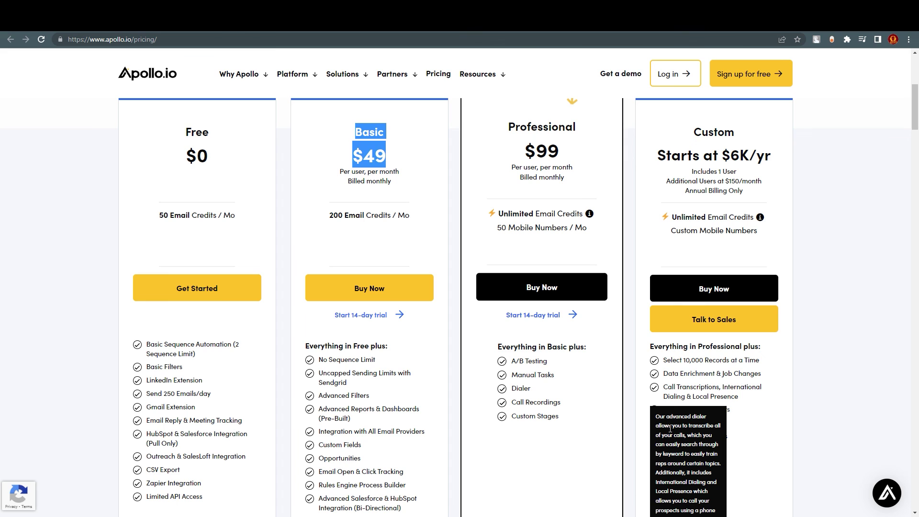
{"action": "left_click", "coordinate": [845, 384]}
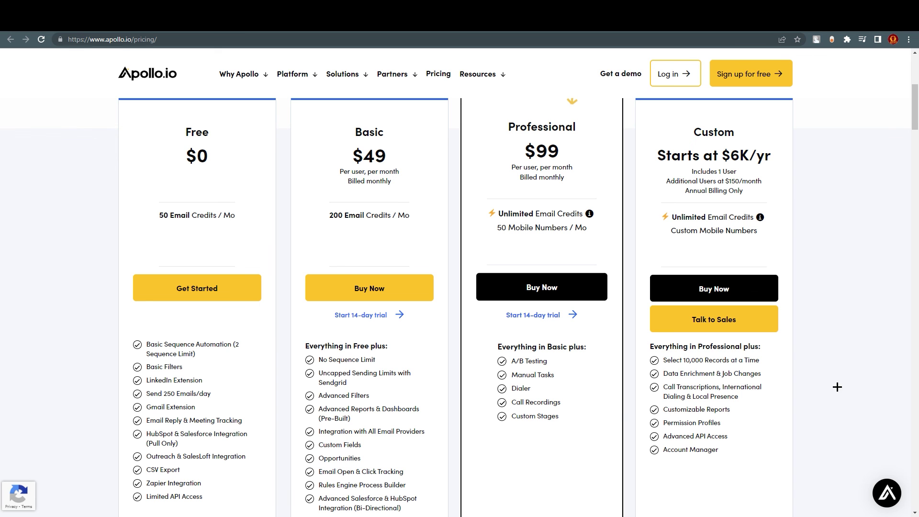
Step: Compare plan prices under annual billing, set the pricing back to monthly billing, and return to the Apollo app's home page
{"action": "scroll", "coordinate": [661, 301], "scroll_direction": "up", "scroll_amount": 5}
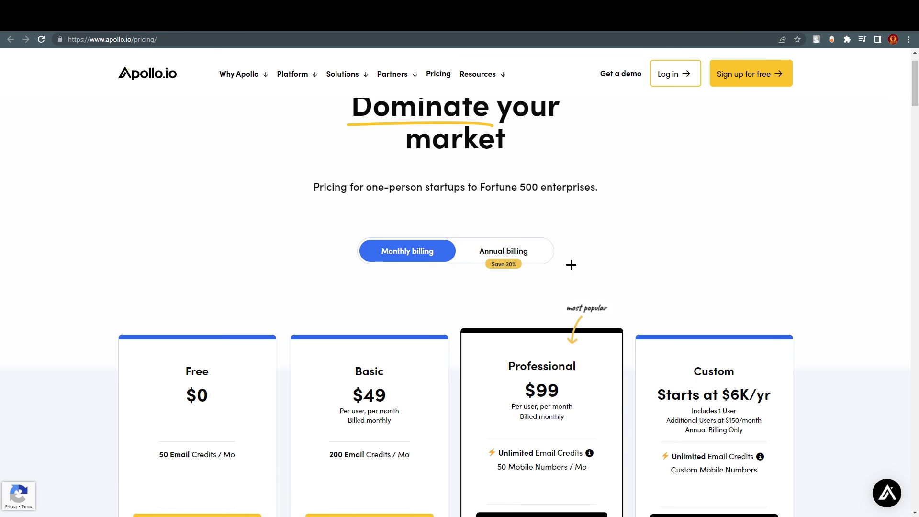
{"action": "scroll", "coordinate": [570, 262], "scroll_direction": "down", "scroll_amount": 3}
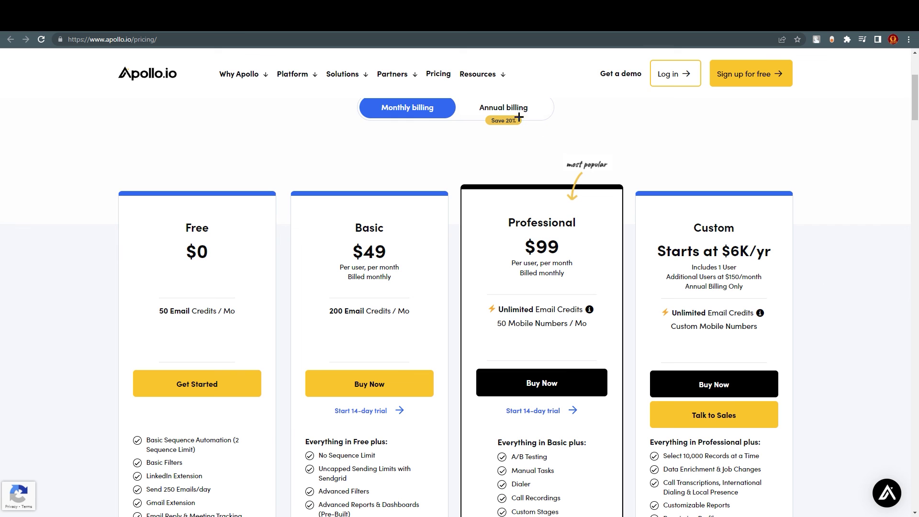
{"action": "left_click", "coordinate": [495, 109]}
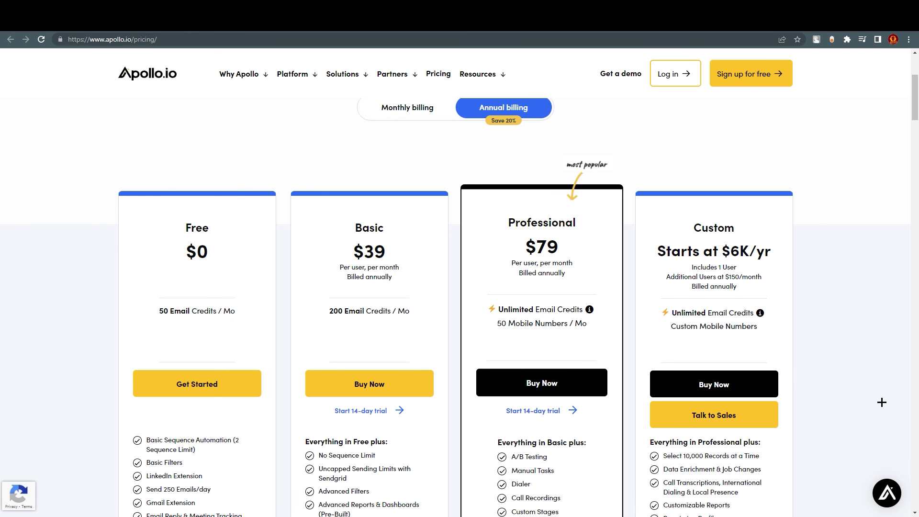
{"action": "scroll", "coordinate": [889, 398], "scroll_direction": "down", "scroll_amount": 1}
{"action": "scroll", "coordinate": [334, 257], "scroll_direction": "up", "scroll_amount": 4}
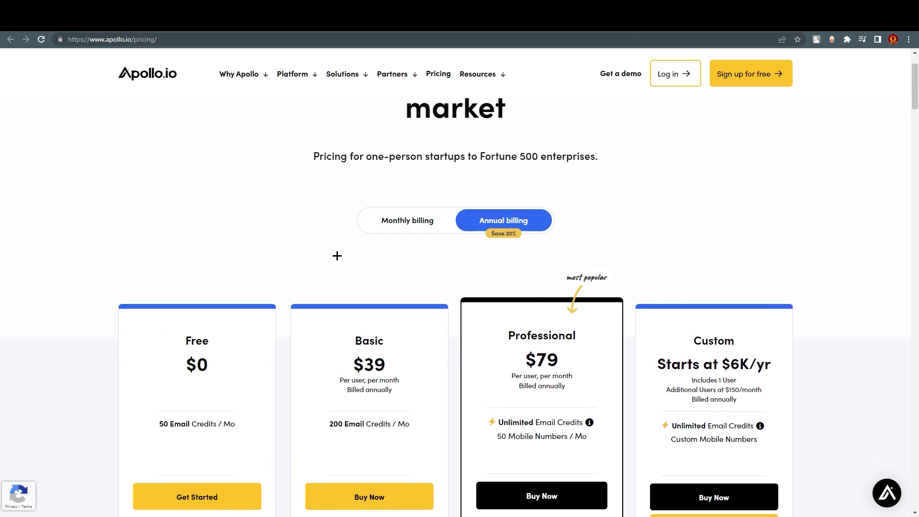
{"action": "left_click", "coordinate": [386, 258]}
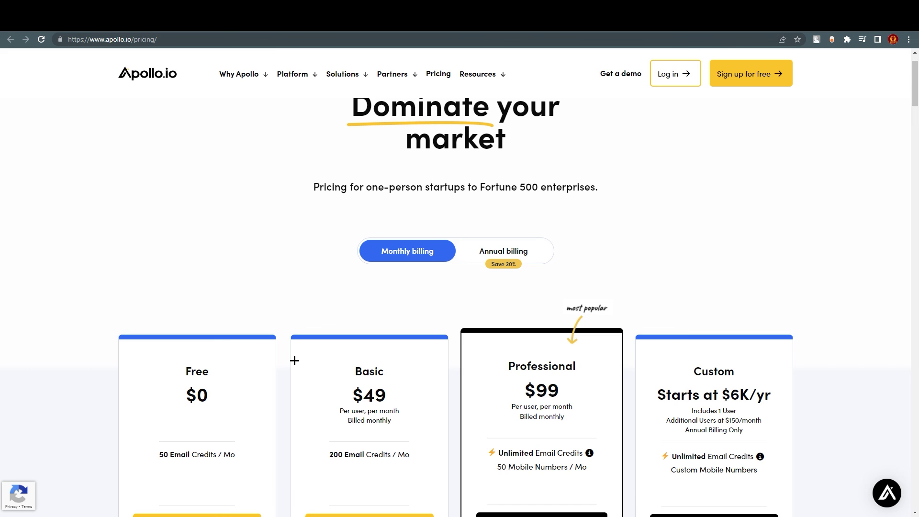
{"action": "left_click", "coordinate": [86, 19]}
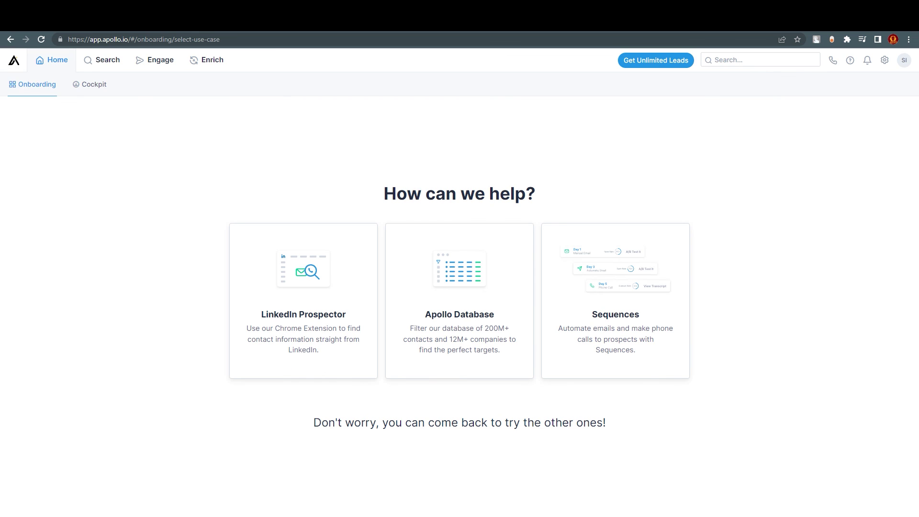